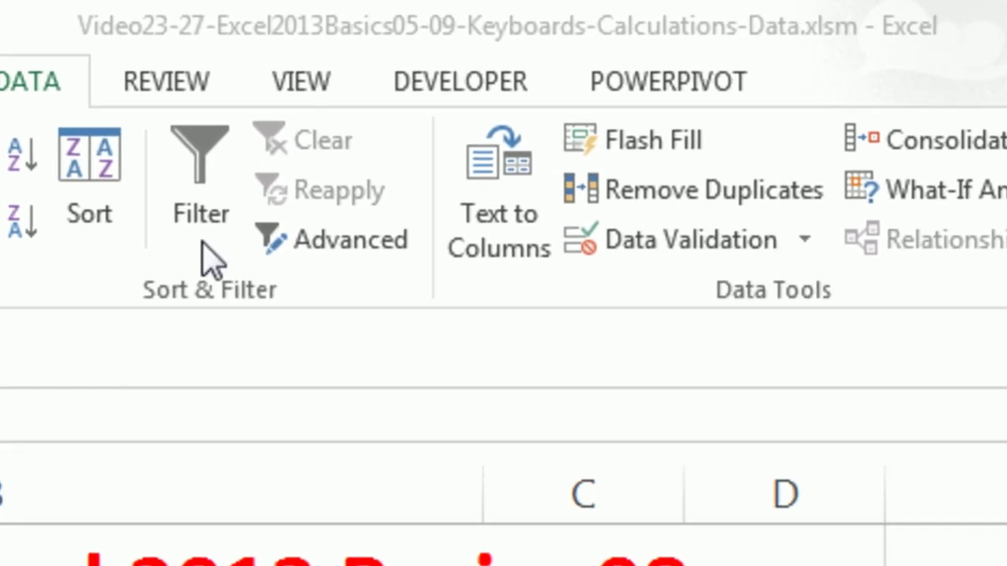
Step: Enter the word Excel in cell B5 under the left-aligned text note
left_click(432, 57)
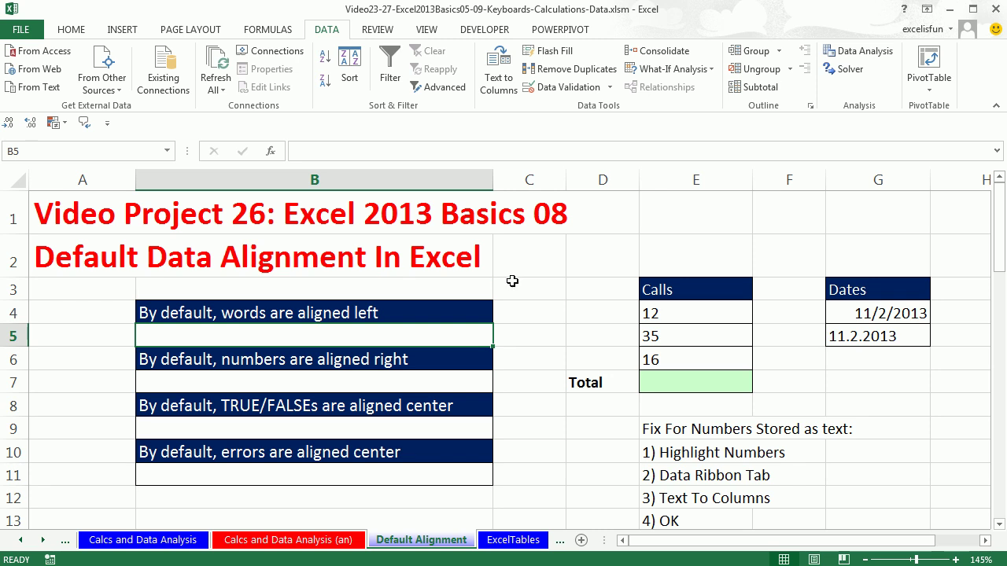
left_click(527, 257)
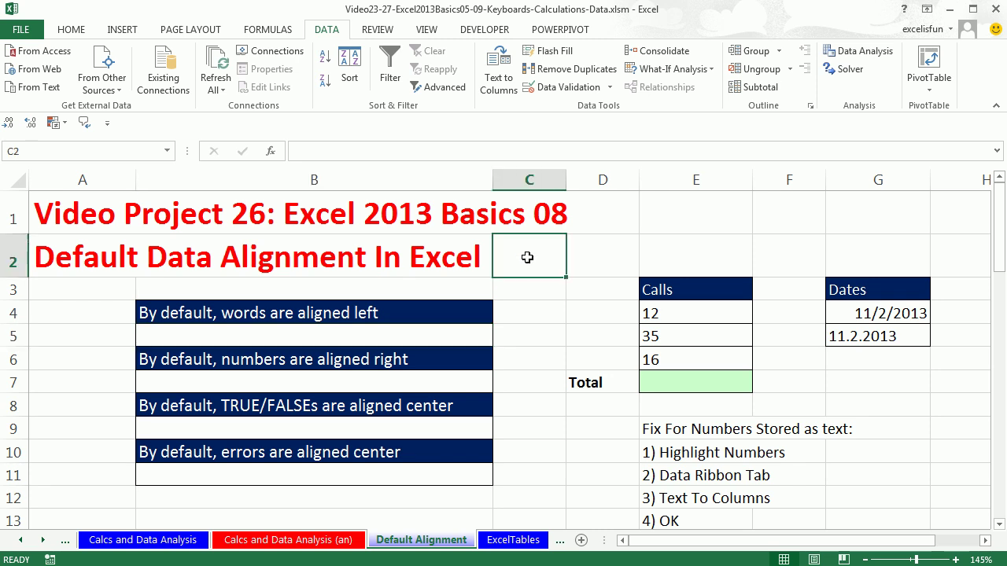
left_click(207, 336)
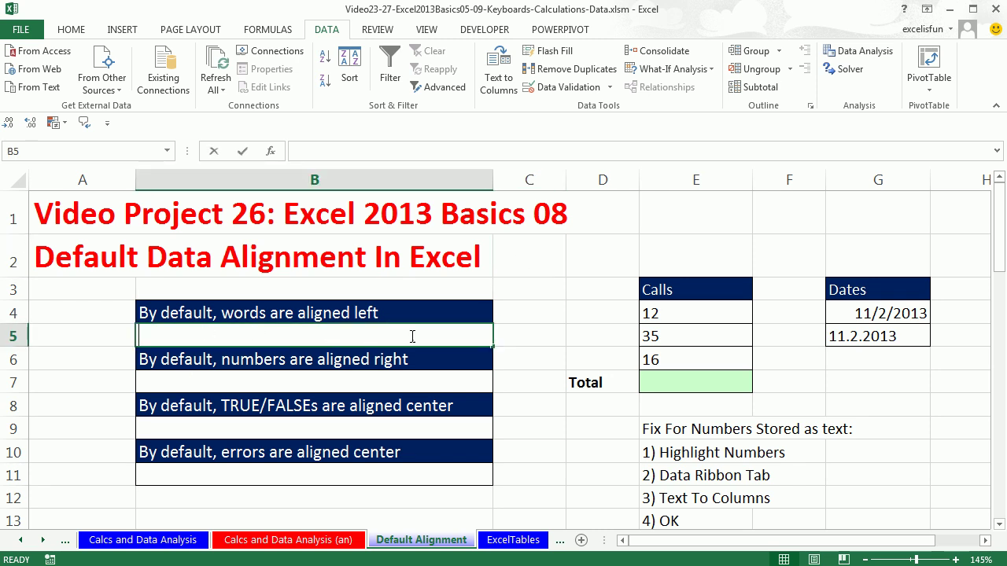
type("Excel")
key("ctrl+Return")
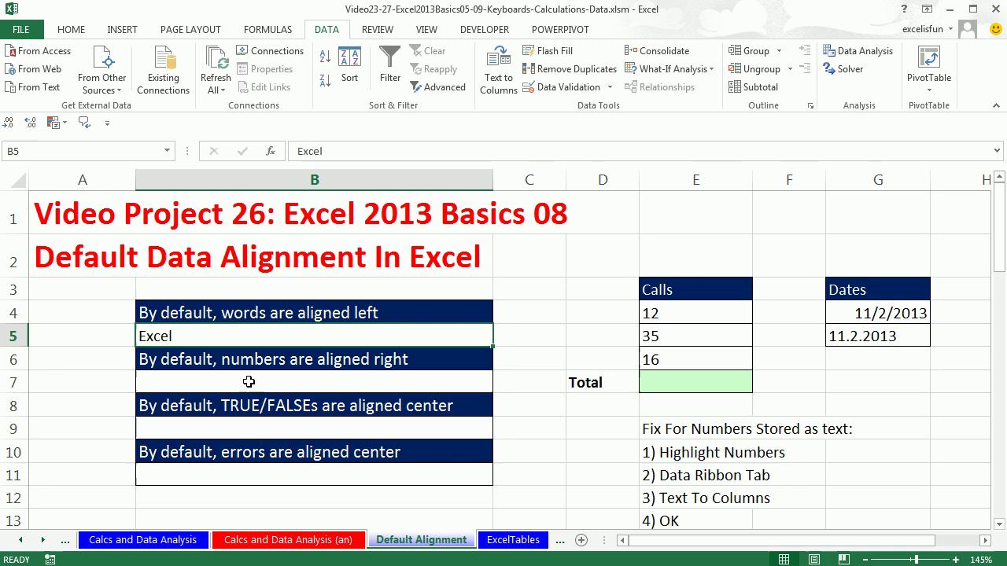
Step: Enter the number 43 in cell B7 under the right-aligned numbers note
left_click(279, 382)
type("43")
key("ctrl+Return")
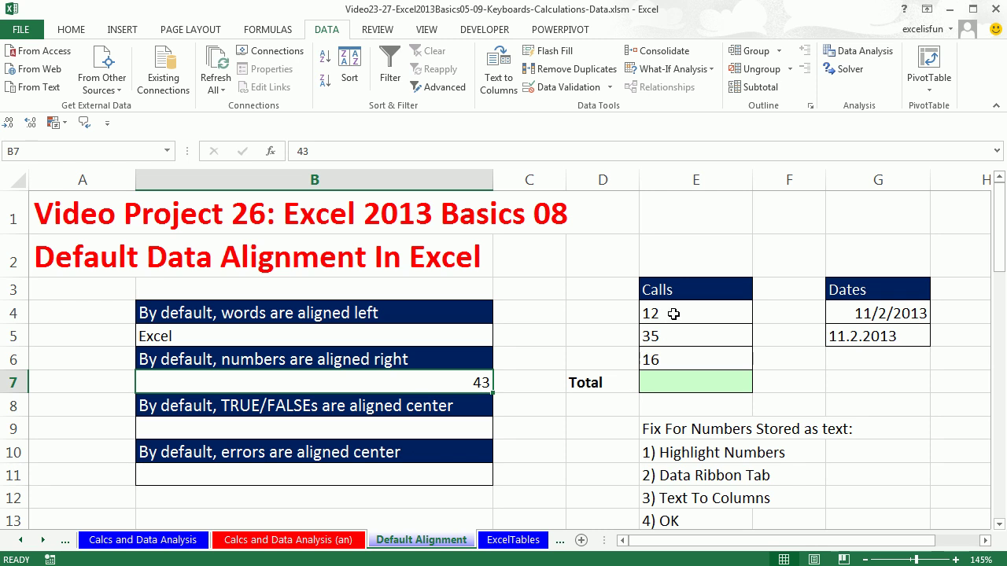
Step: Add an AutoSum formula in E7 totalling the Calls values E4:E6
left_click_drag(673, 313, 676, 359)
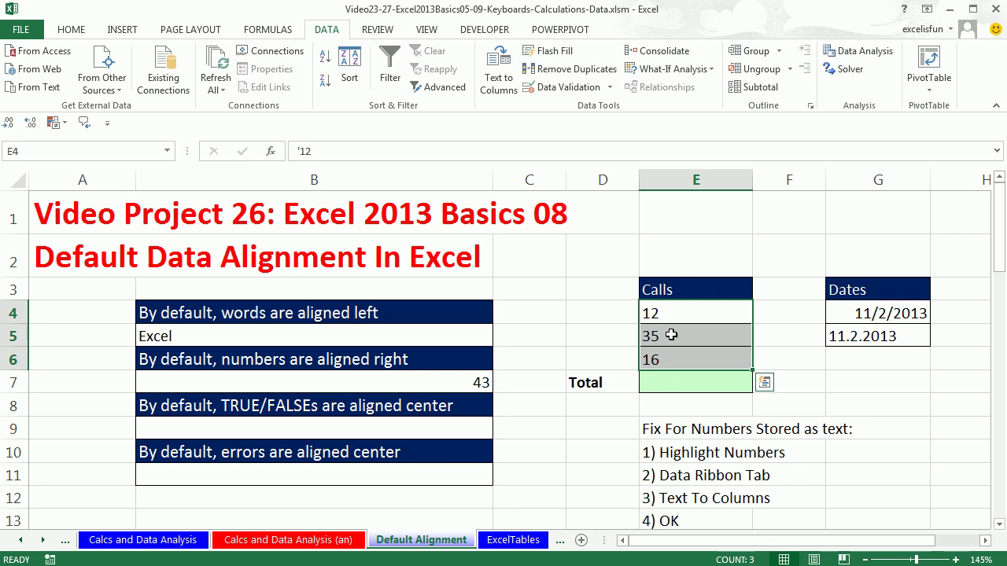
left_click(677, 382)
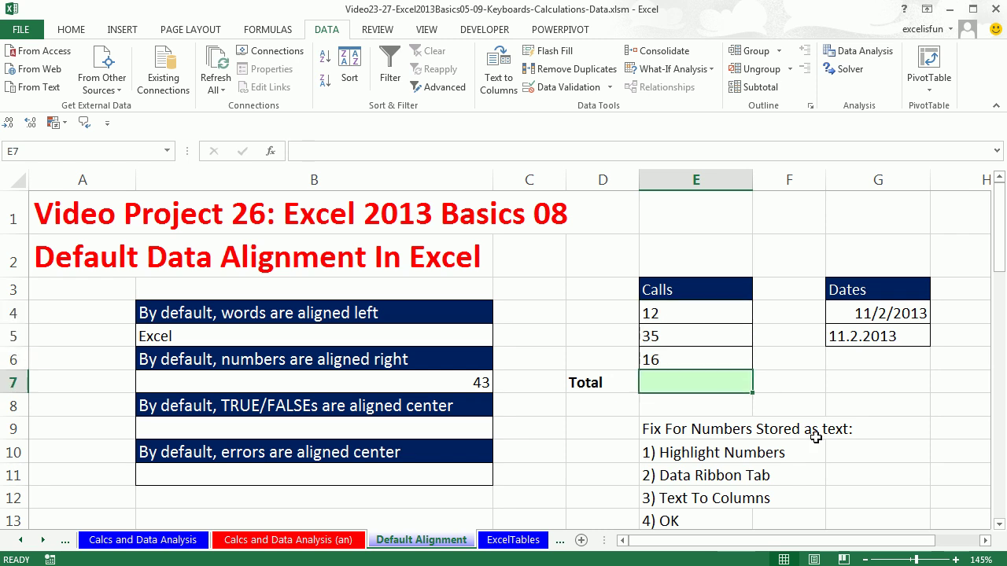
key("alt+equal")
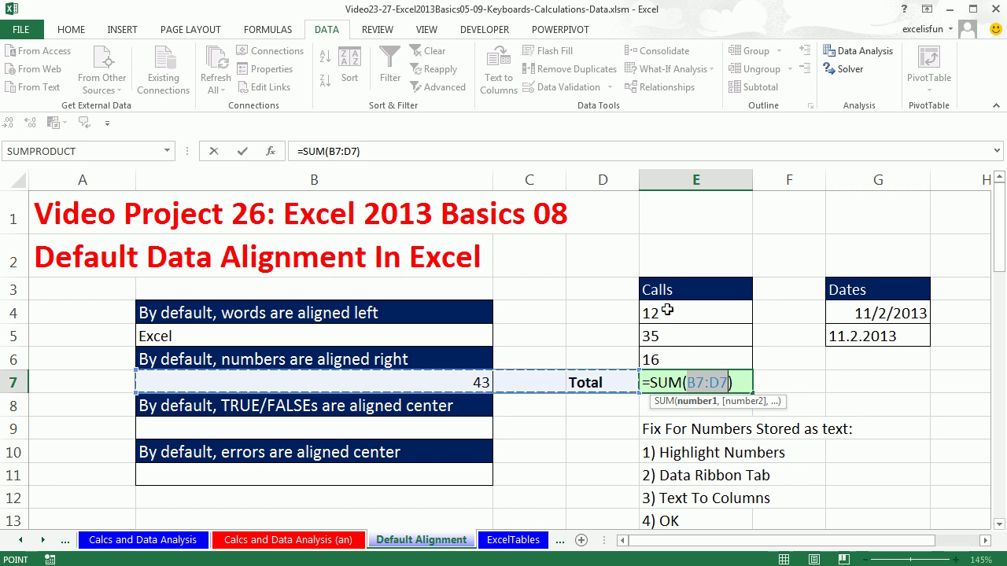
left_click_drag(670, 313, 669, 359)
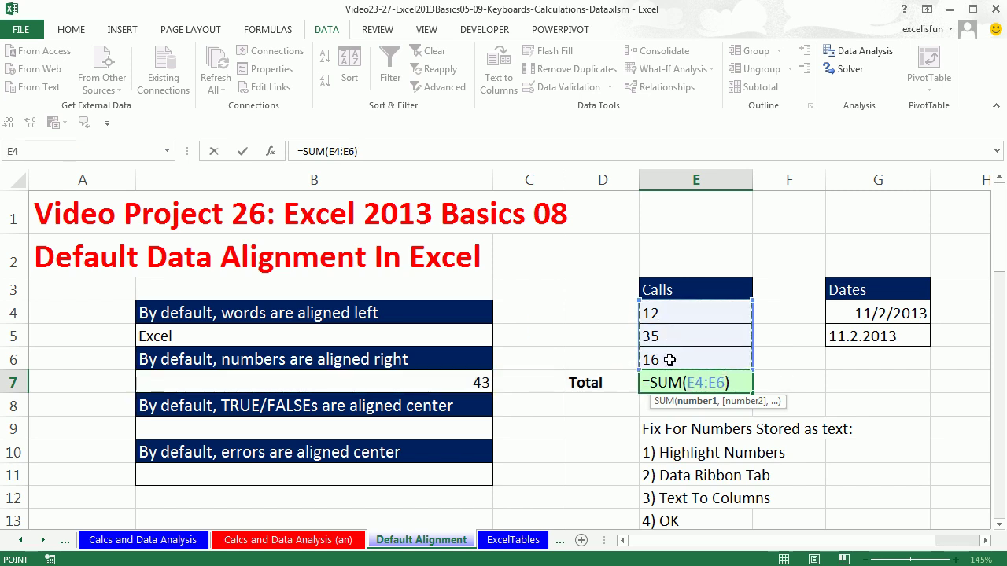
key("Return")
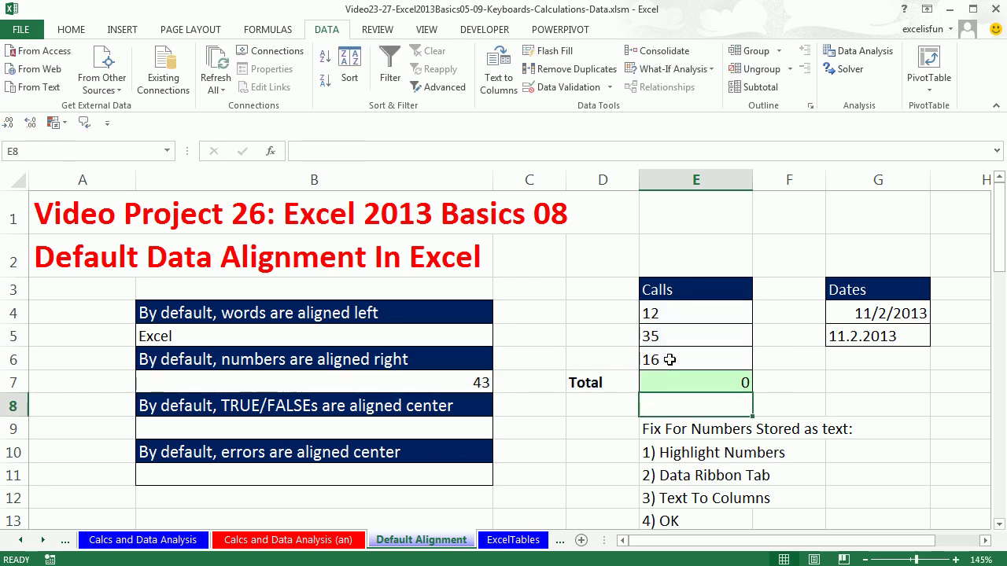
left_click(683, 380)
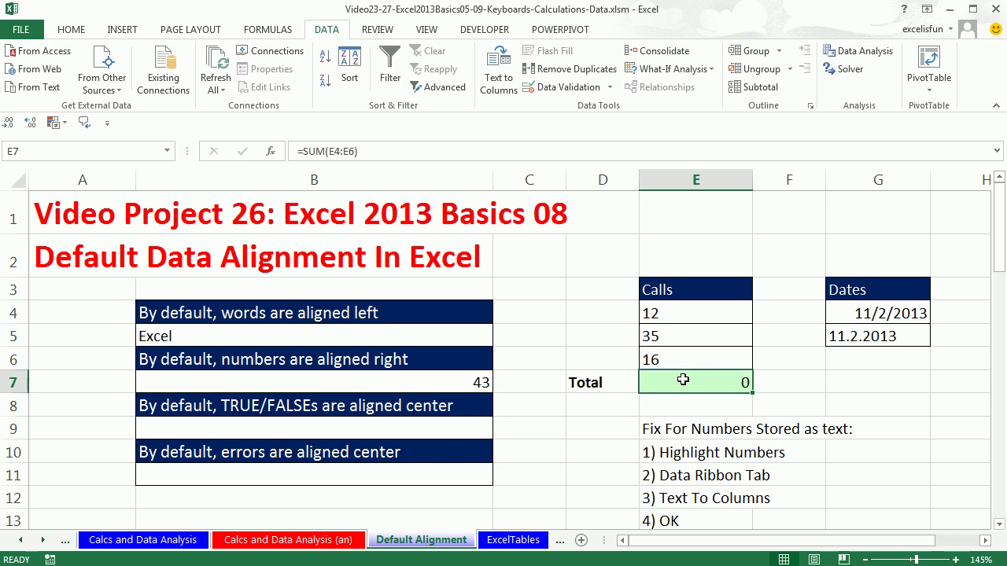
left_click(463, 338)
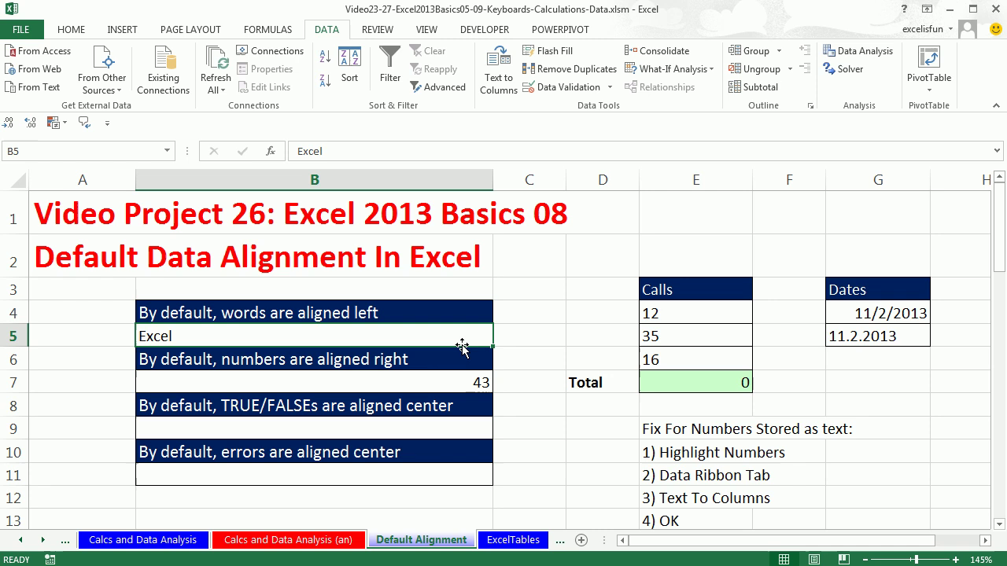
left_click(466, 383)
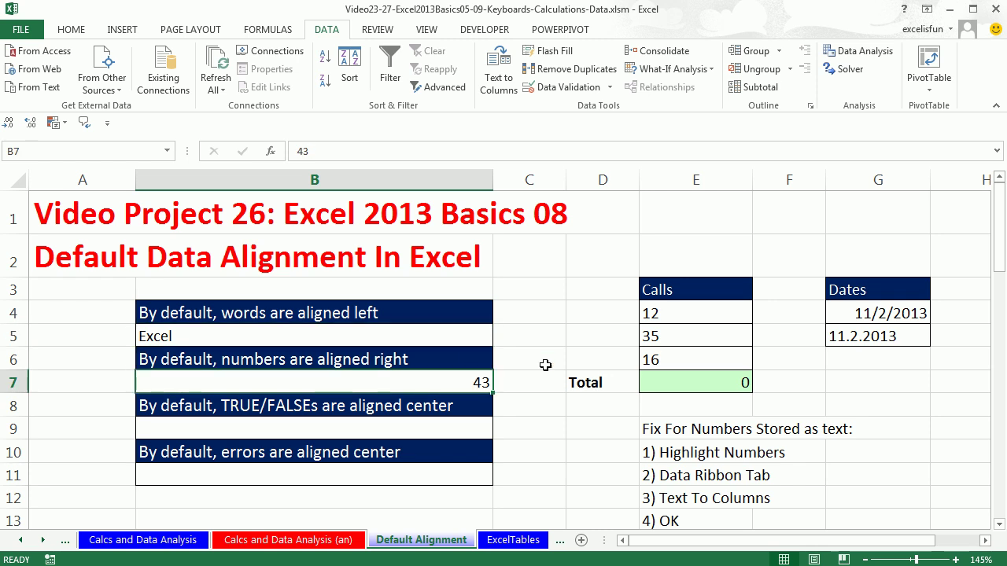
left_click_drag(692, 315, 696, 356)
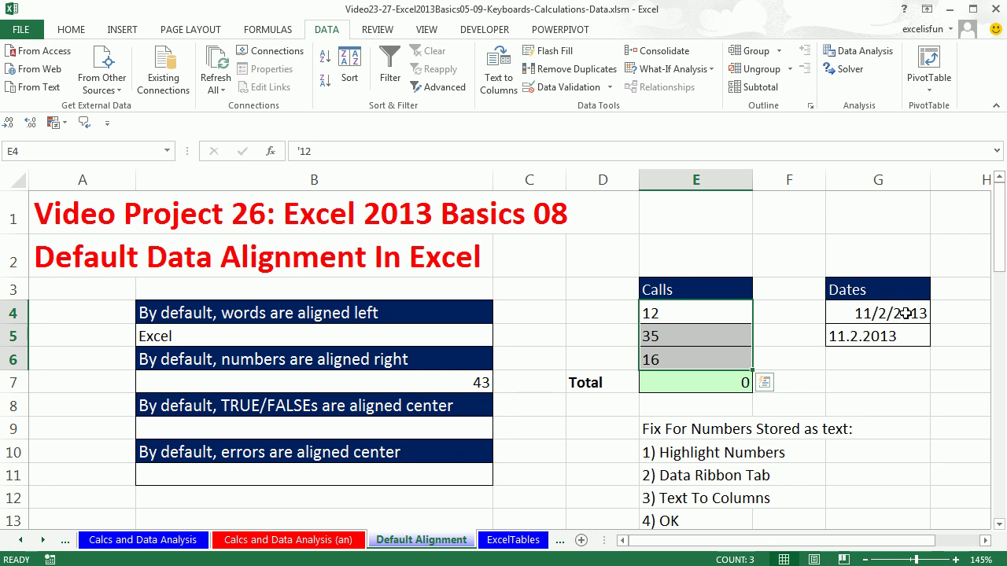
left_click(853, 315)
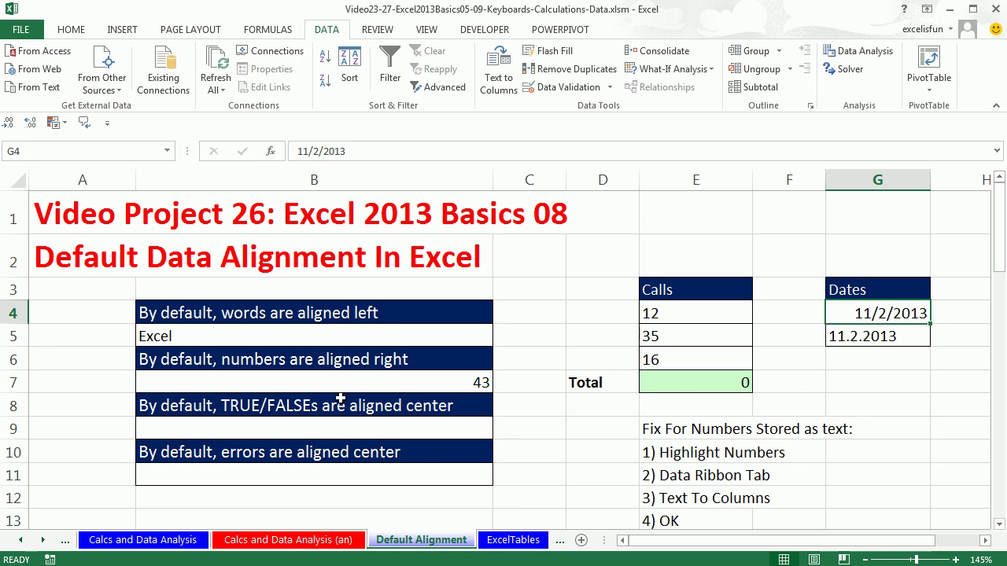
Step: Enter Excel in A5 and 43 in A6
left_click(75, 338)
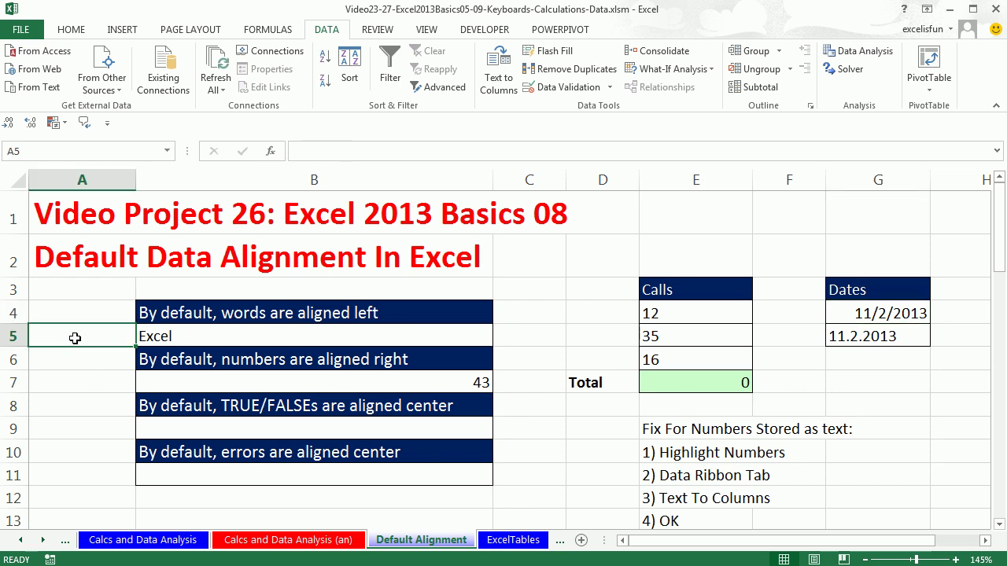
type("Excel")
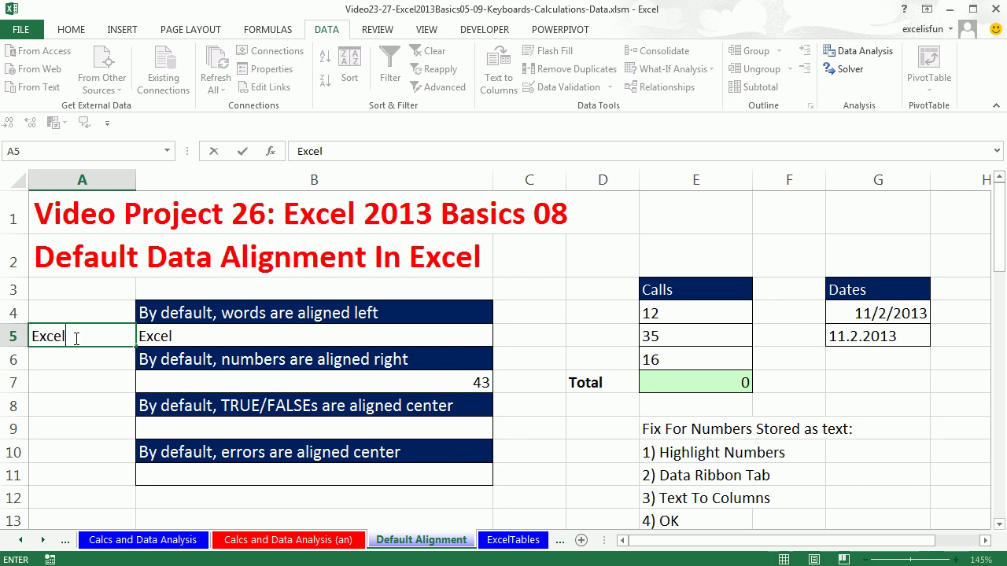
key("Return")
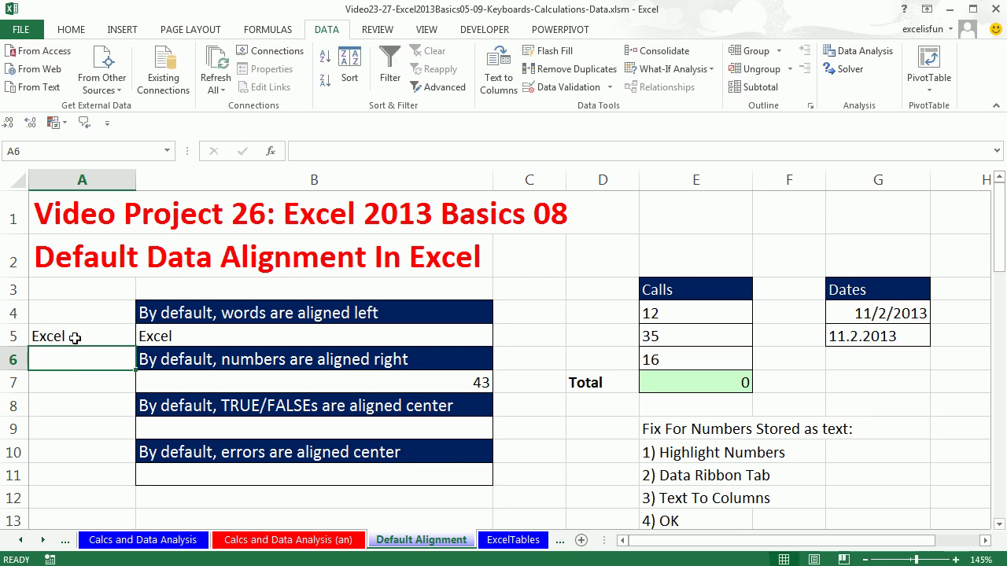
type("43")
key("Return")
Step: Center A5:A6 after trying left and right alignment, then compare with B5 and B7
left_click_drag(75, 338, 81, 352)
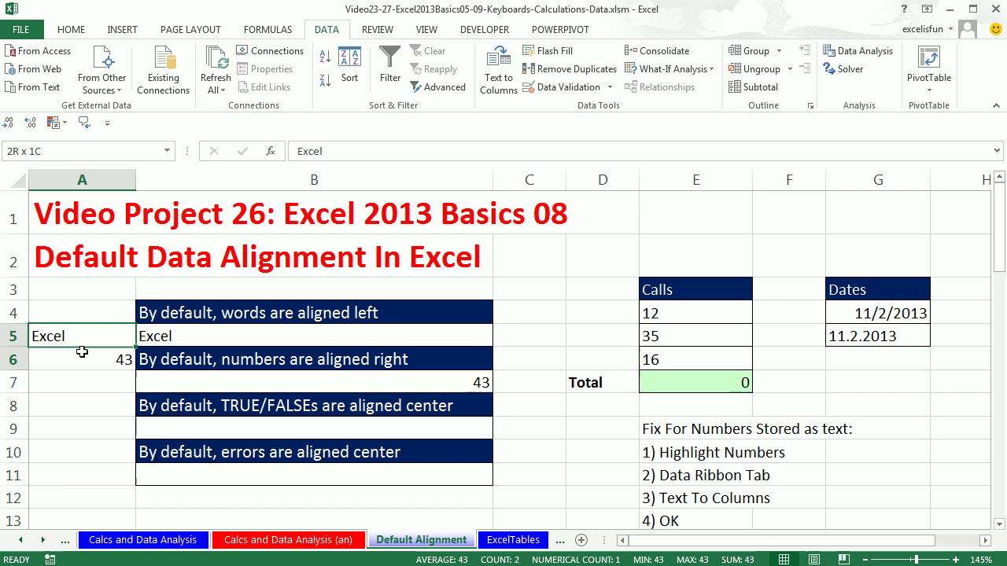
left_click(69, 32)
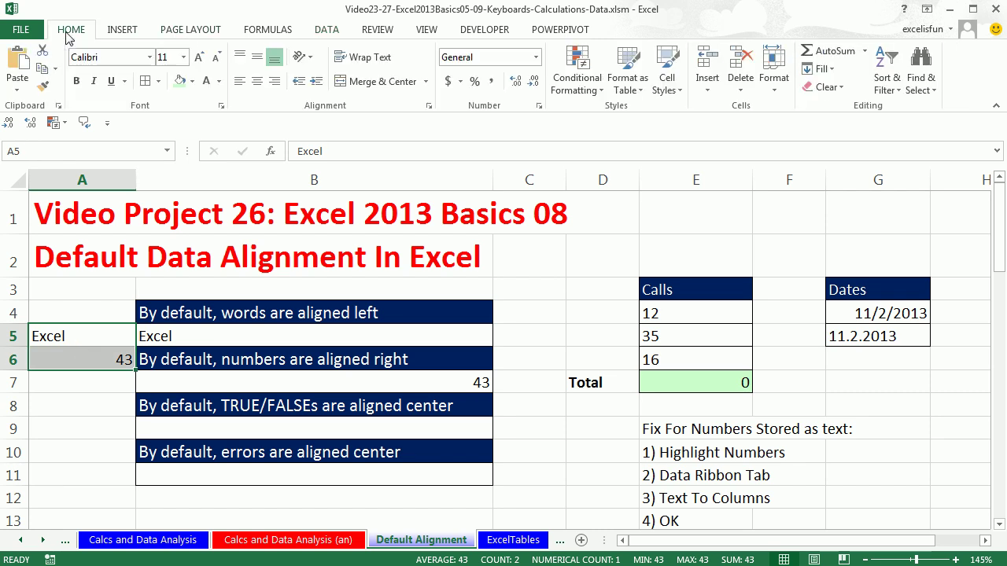
left_click(240, 82)
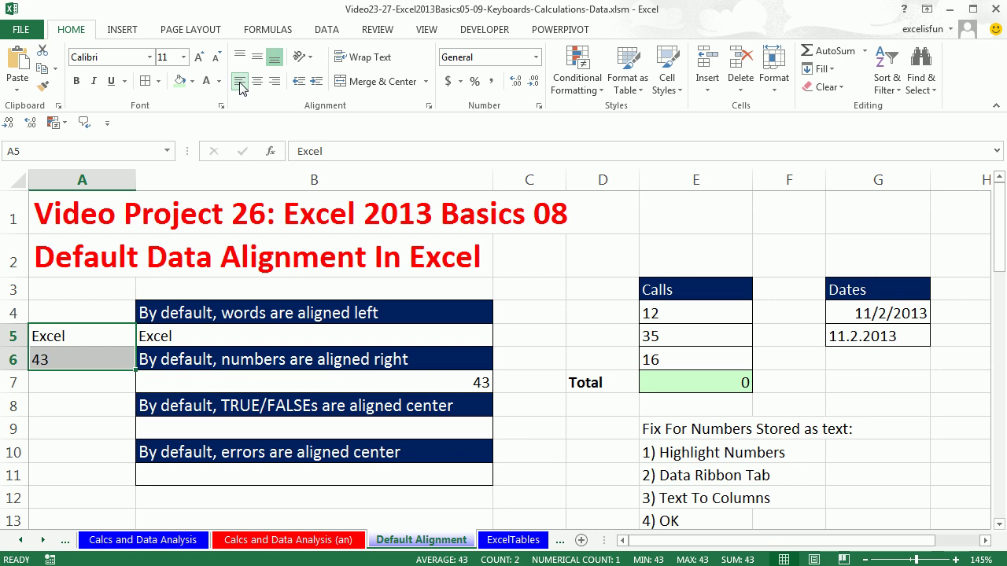
left_click(274, 81)
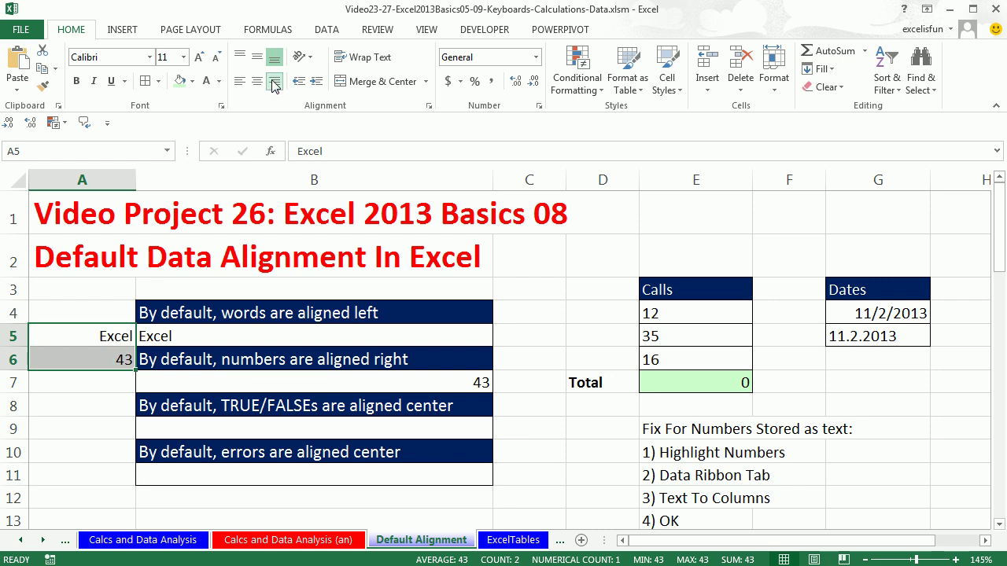
left_click(256, 82)
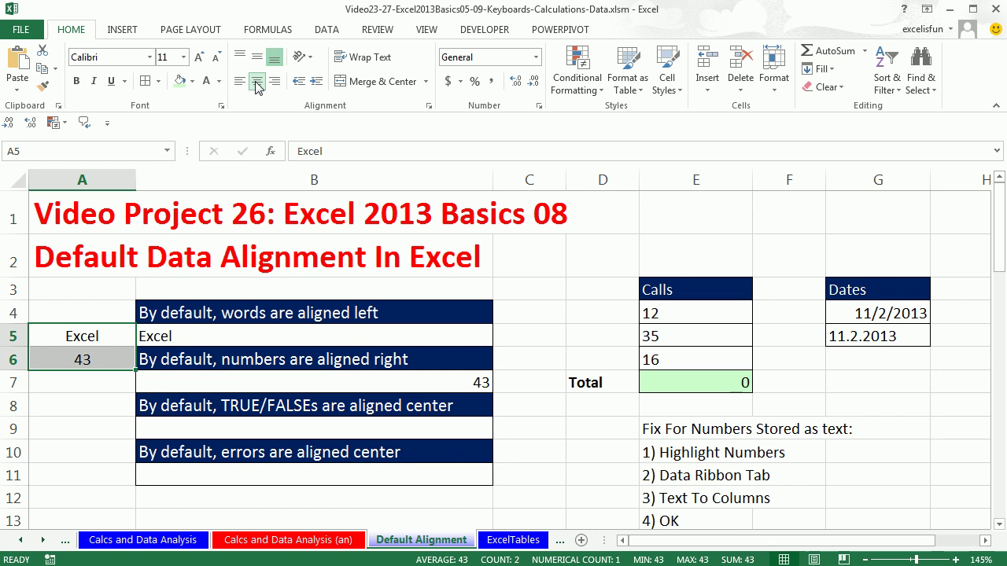
mouse_move(314, 383)
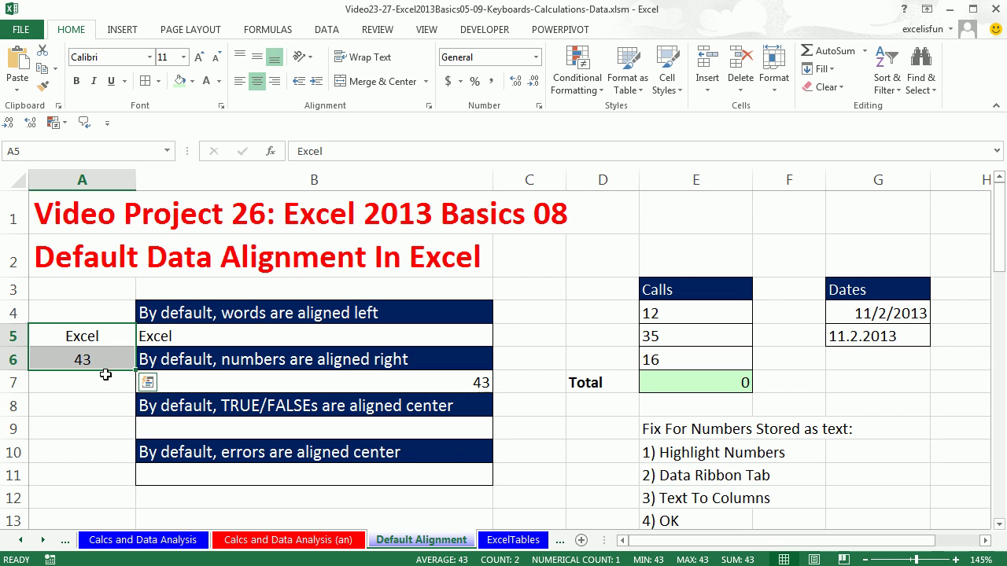
left_click(237, 339)
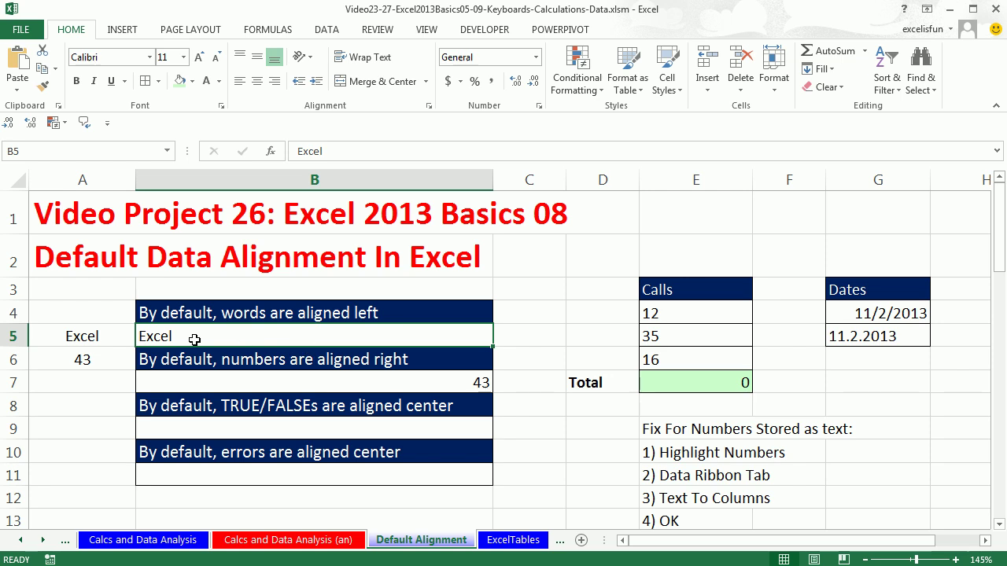
left_click(259, 386)
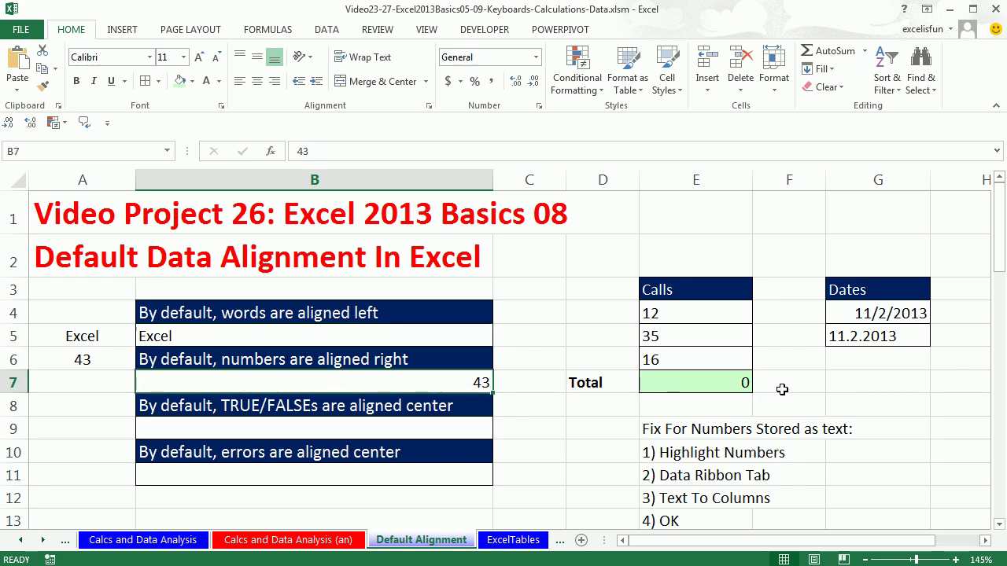
left_click(298, 428)
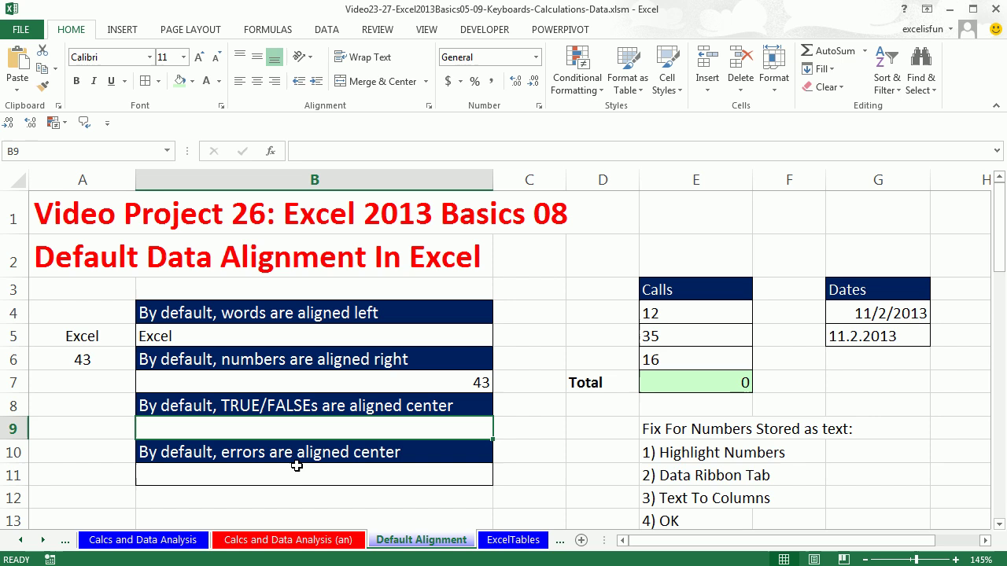
Step: Enter the logical value in B9, trying true, false and Fasle before settling on False
type("true")
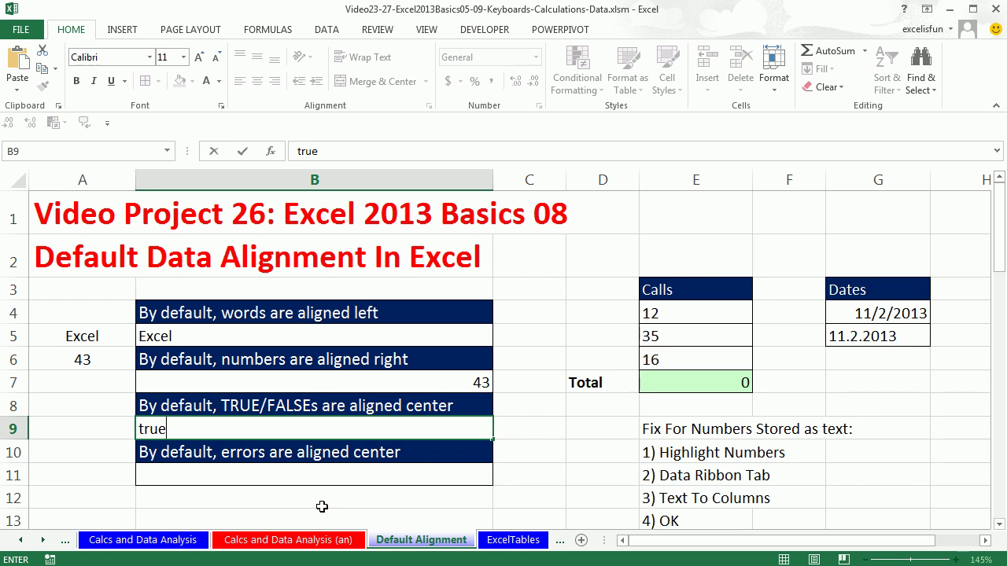
key("ctrl+Return")
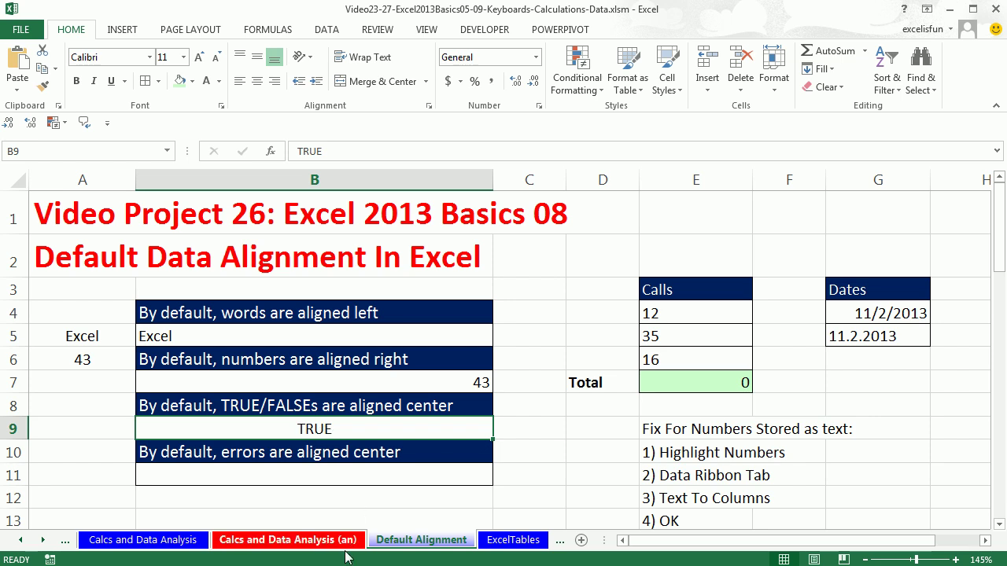
type("false")
key("ctrl+Return")
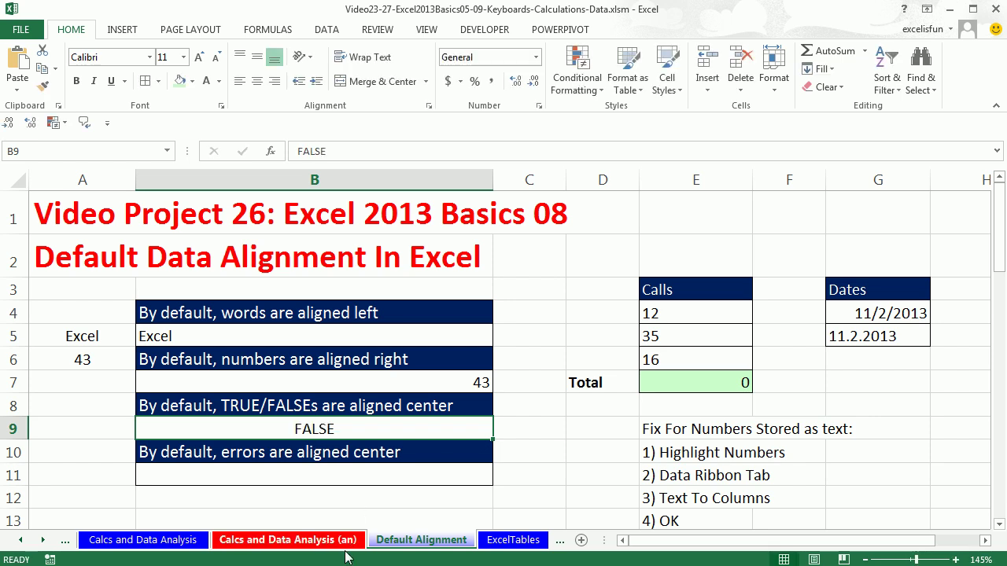
type("Fa")
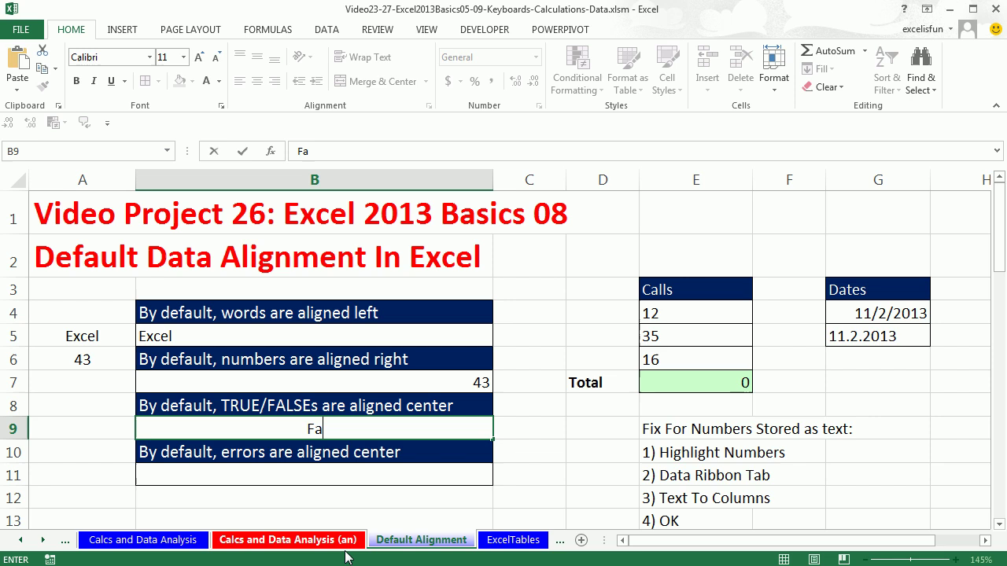
type("sle")
key("ctrl+Return")
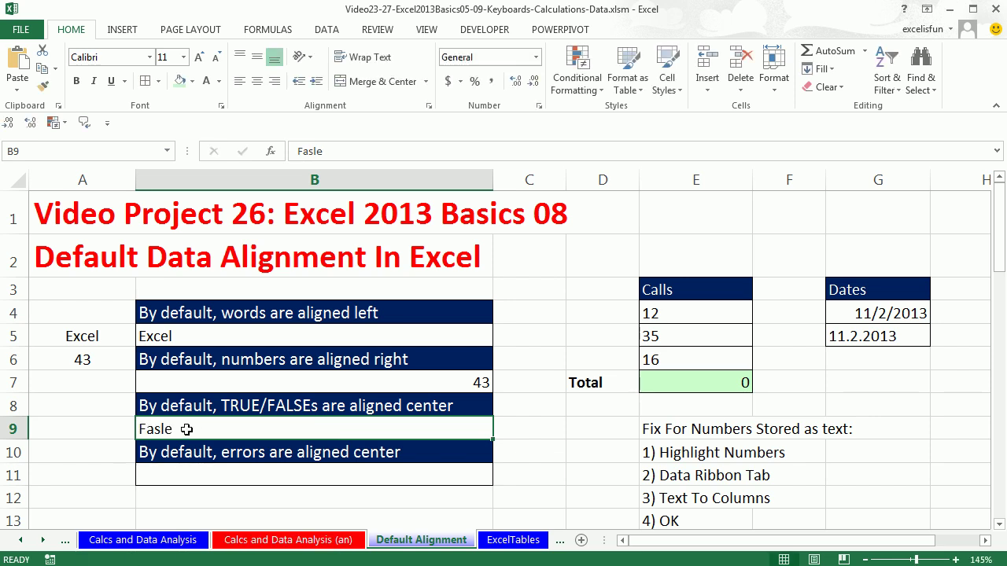
type("Fa")
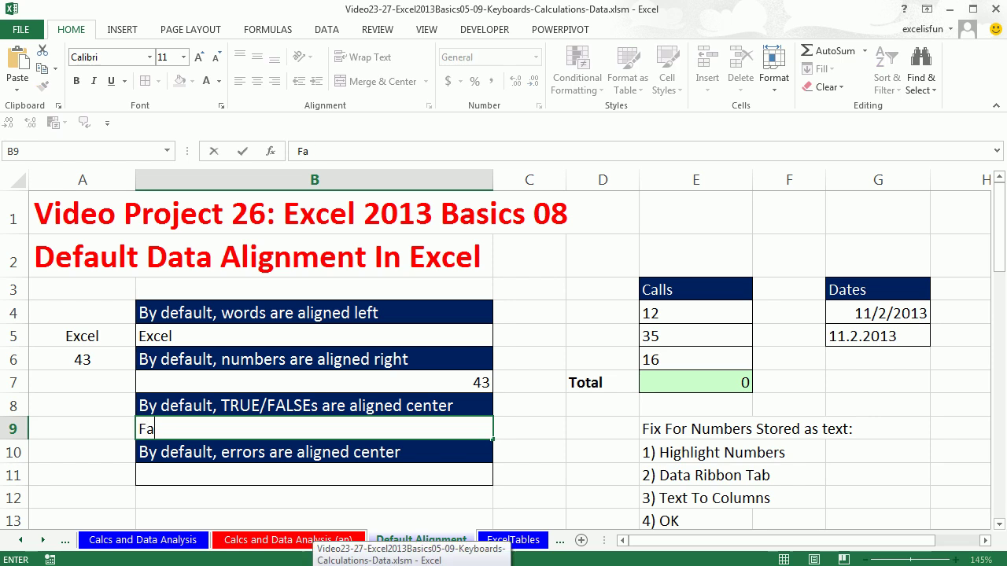
type("lse")
key("ctrl+Return")
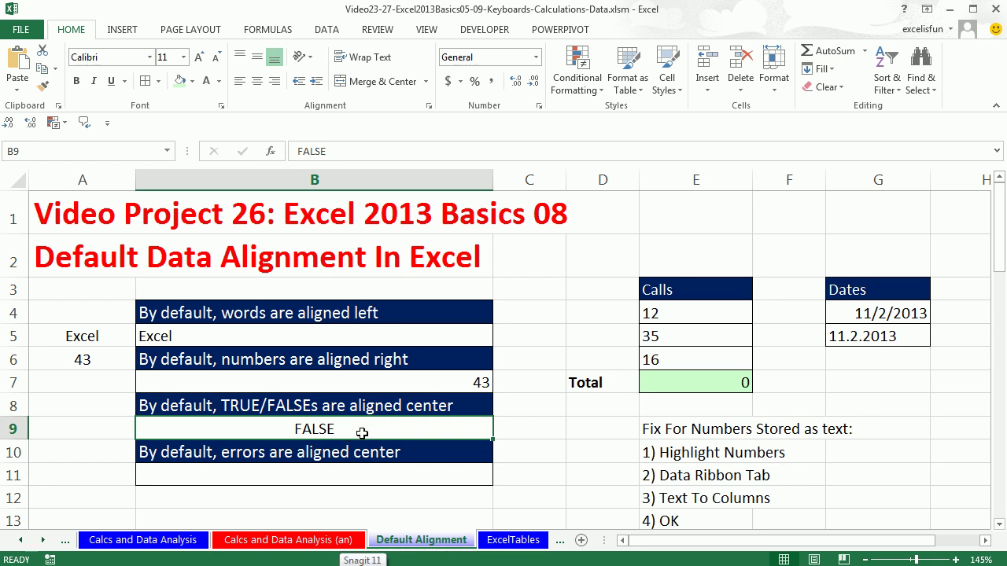
Step: Enter =1/0 in B11 to show a #DIV/0! error, then scroll down to the error table
left_click(322, 475)
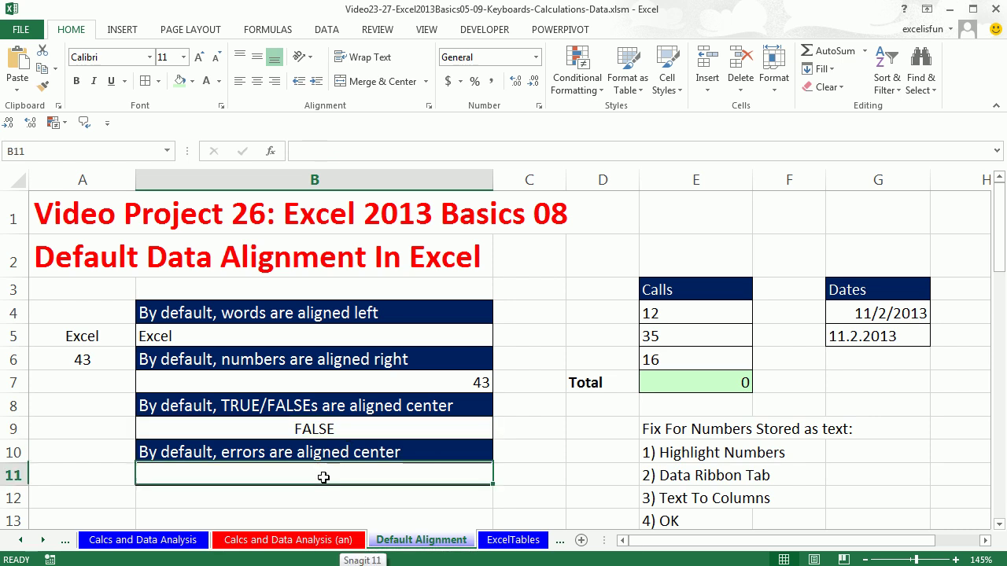
type("=")
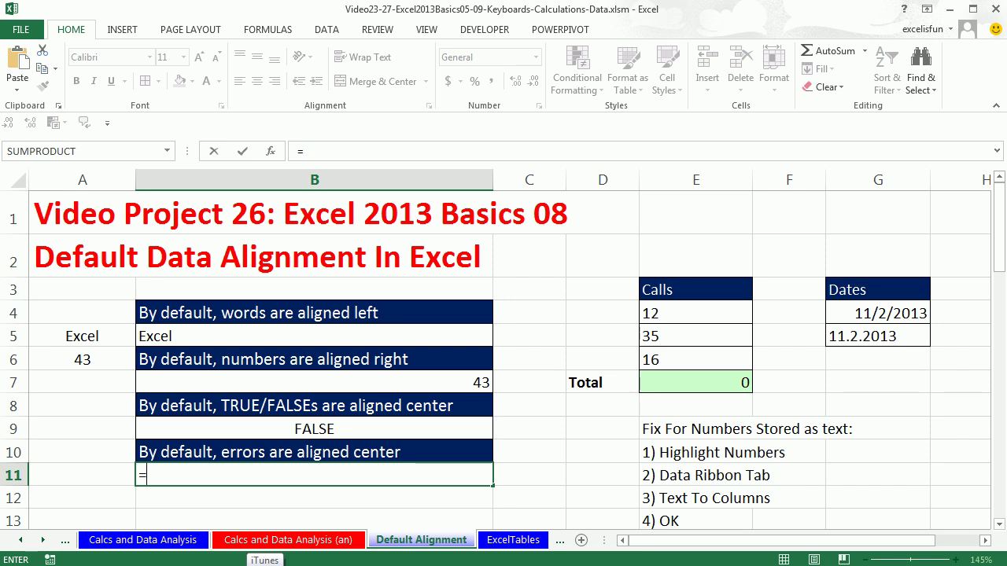
type("1/")
type("0")
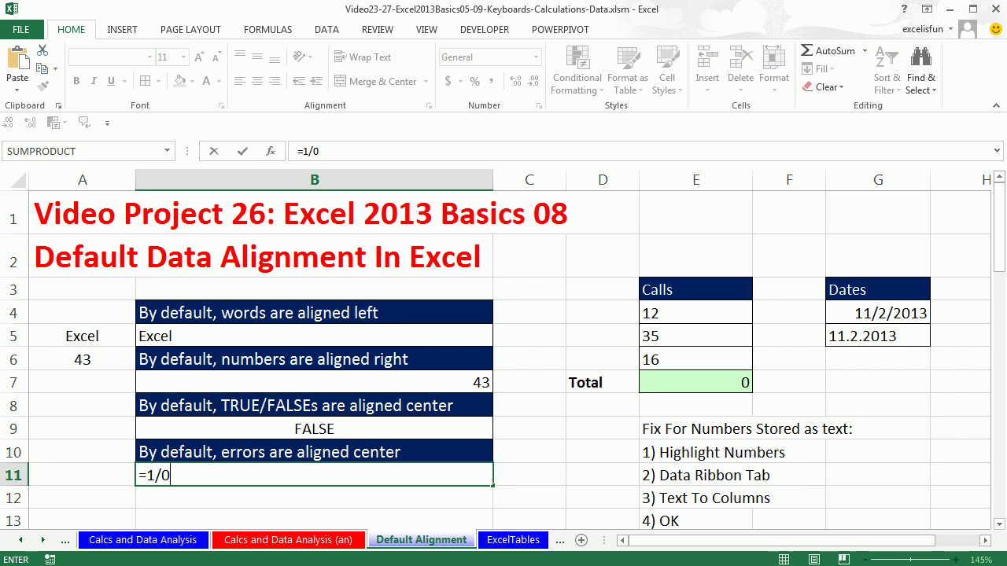
key("ctrl+Return")
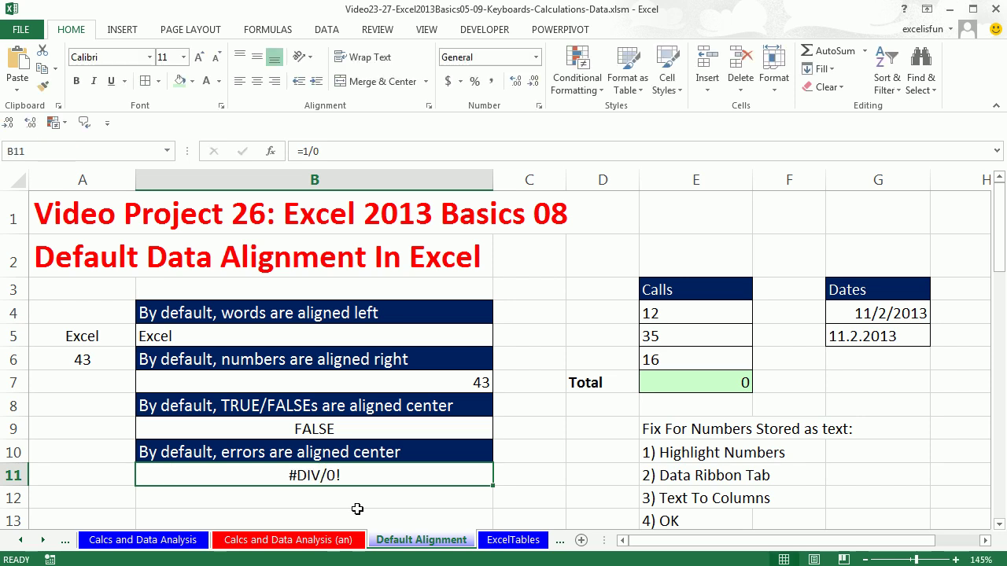
scroll(360, 478, "down", 1)
scroll(363, 479, "down", 3)
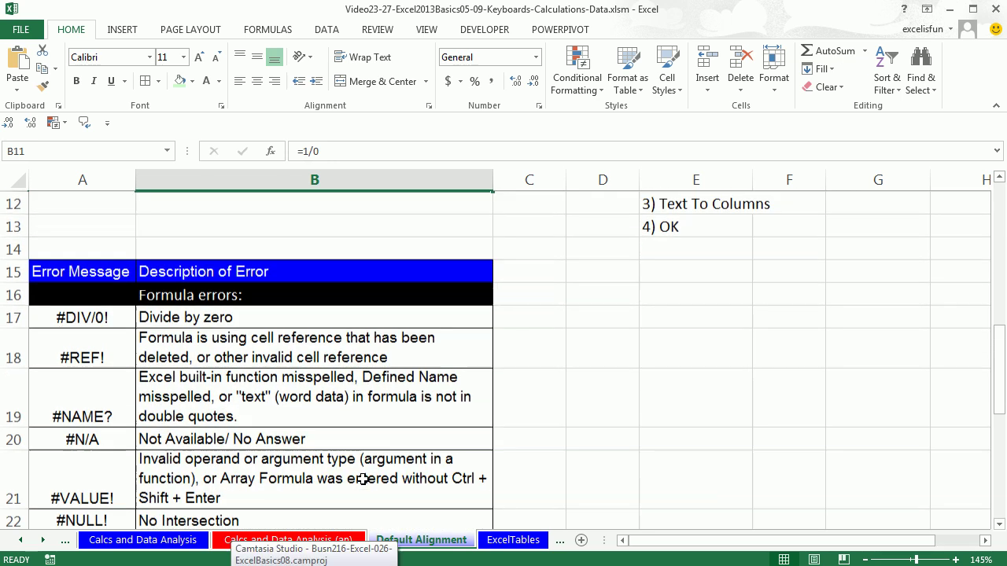
scroll(363, 479, "down", 1)
scroll(360, 478, "down", 3)
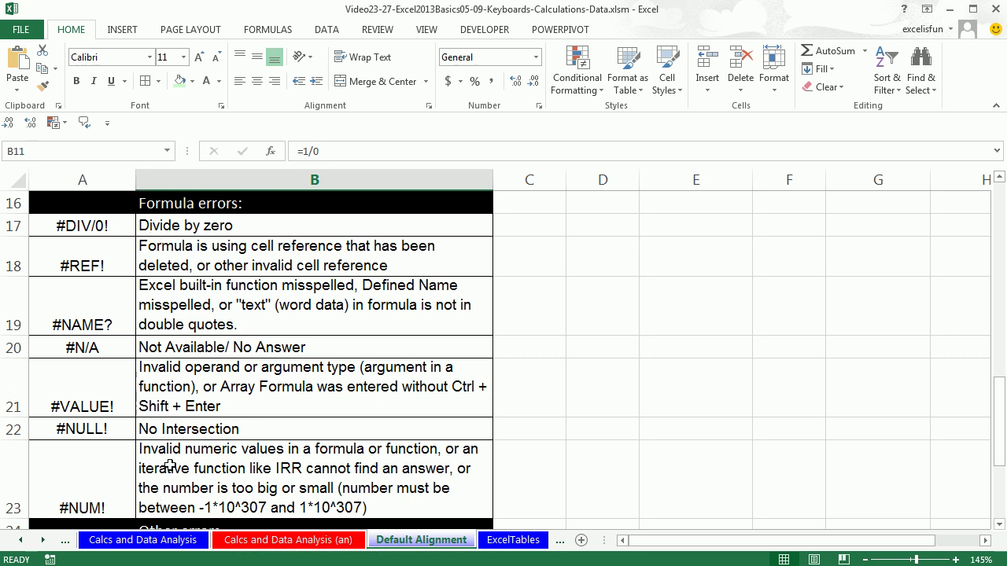
scroll(589, 414, "down", 2)
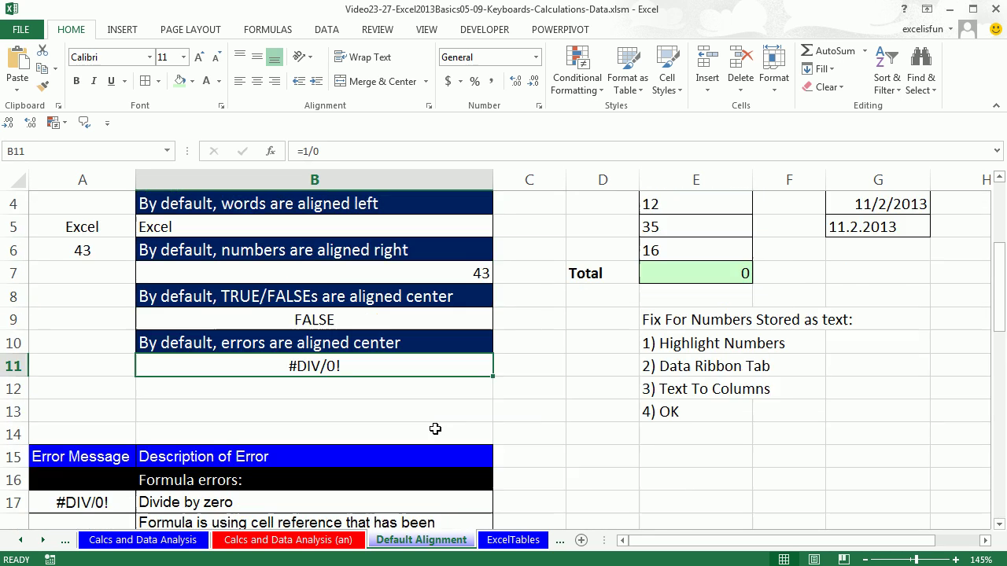
Step: Convert the text Calls values E4:E6 to numbers with Text to Columns using default settings
scroll(435, 429, "up", 1)
left_click_drag(723, 314, 724, 360)
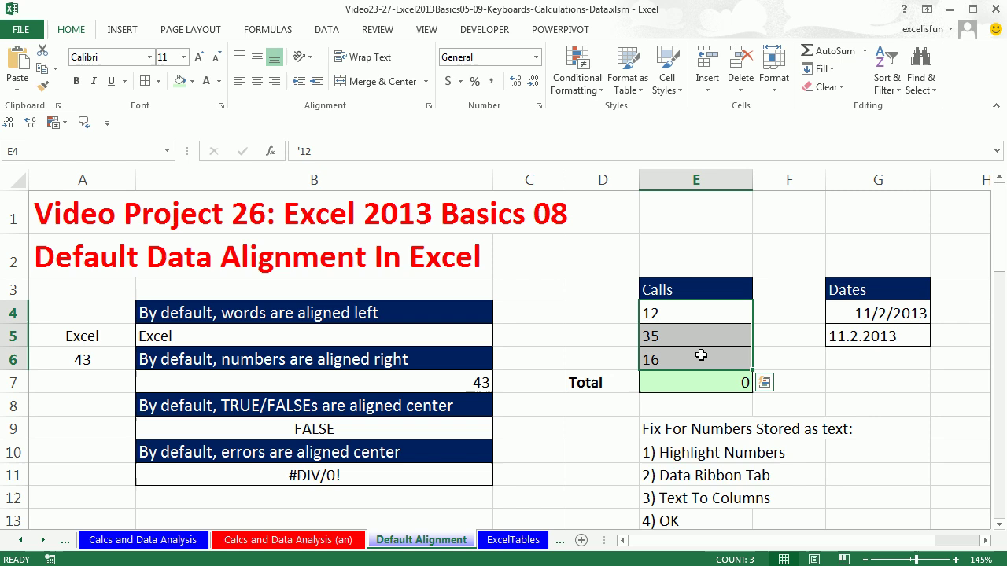
left_click(332, 35)
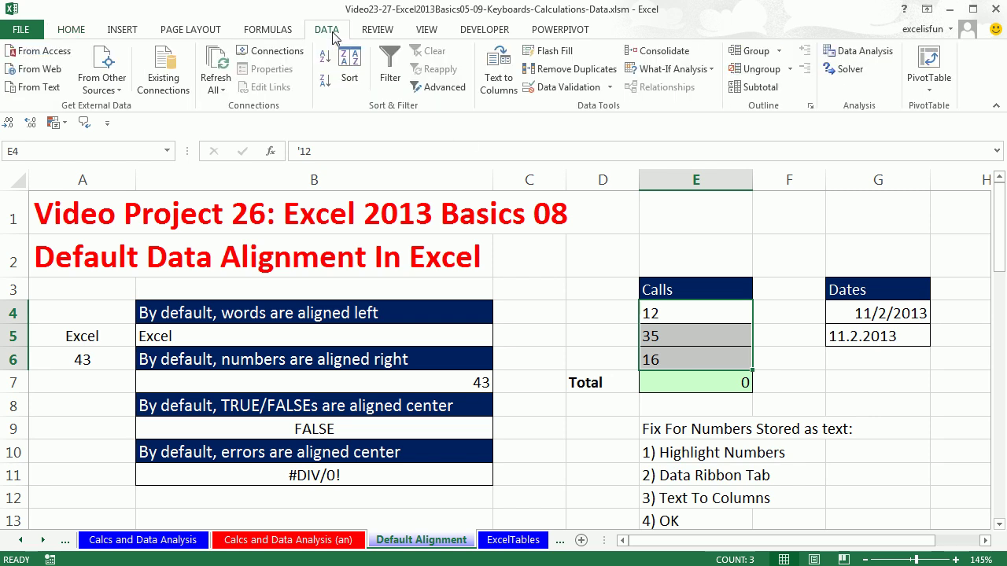
left_click(489, 91)
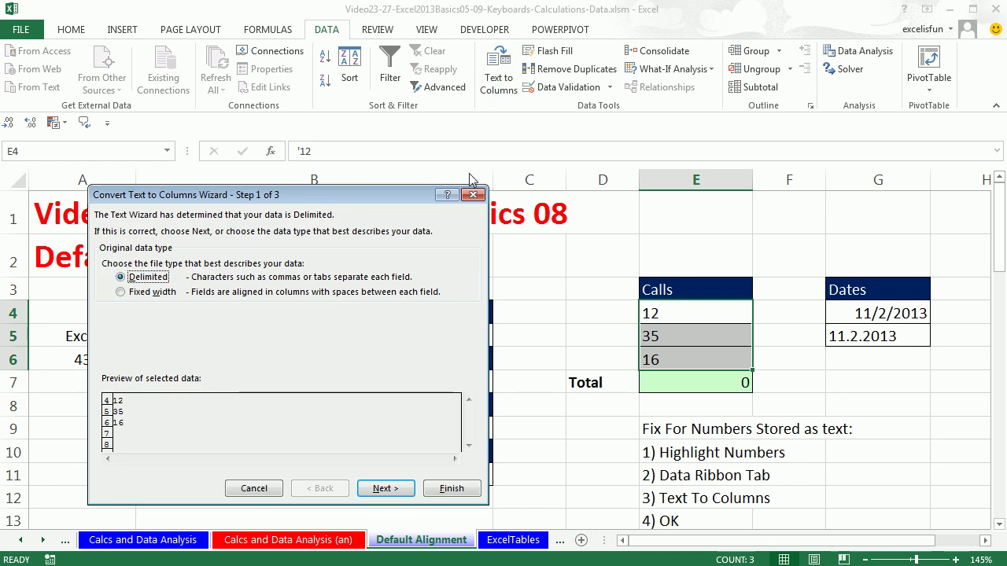
left_click(451, 489)
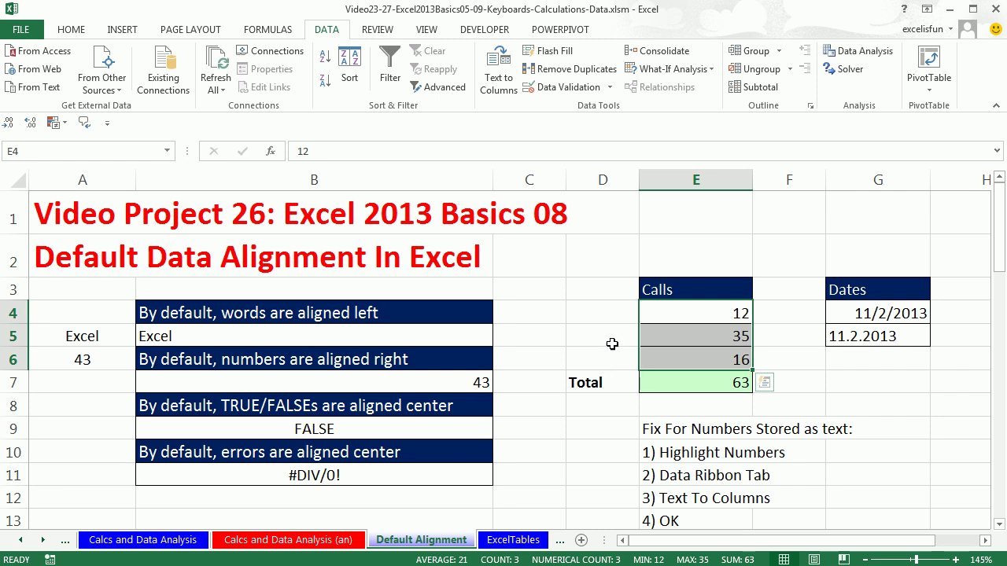
Step: Change the E13 fix step from '4) OK' to '4) Finish', then review B5 and B7
left_click(680, 521)
double_click(686, 478)
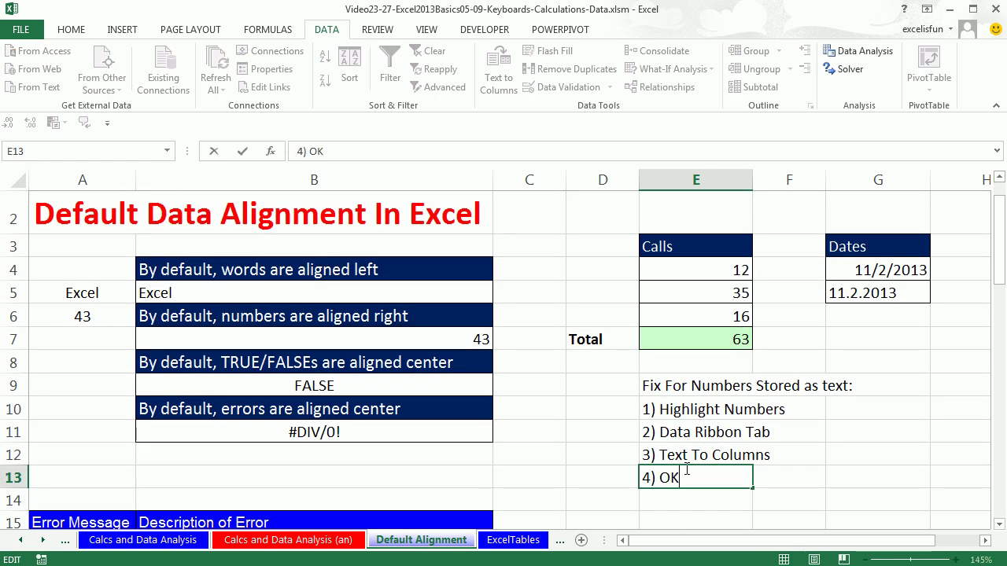
left_click_drag(686, 478, 659, 478)
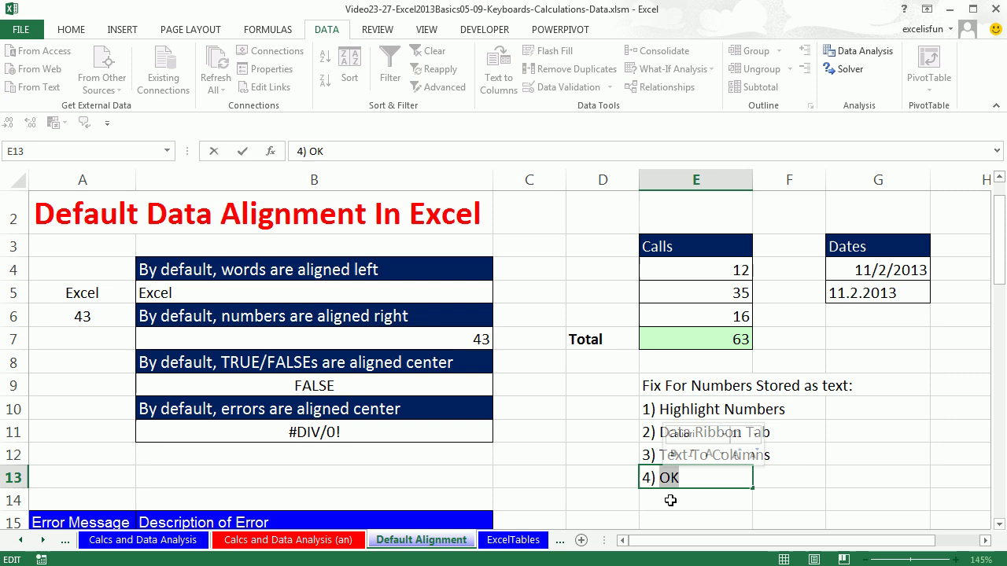
type("Finish")
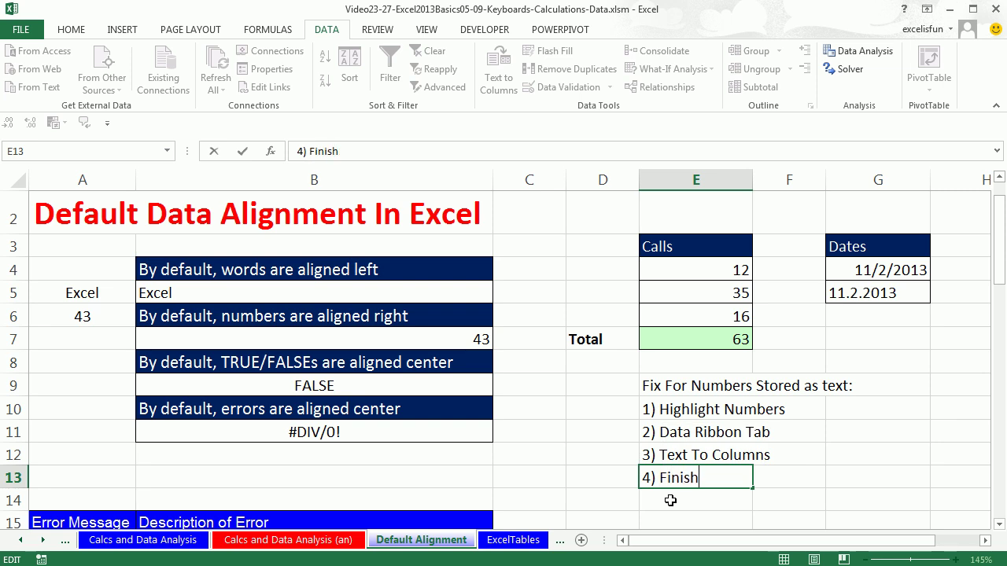
key("Return")
scroll(702, 481, "up", 1)
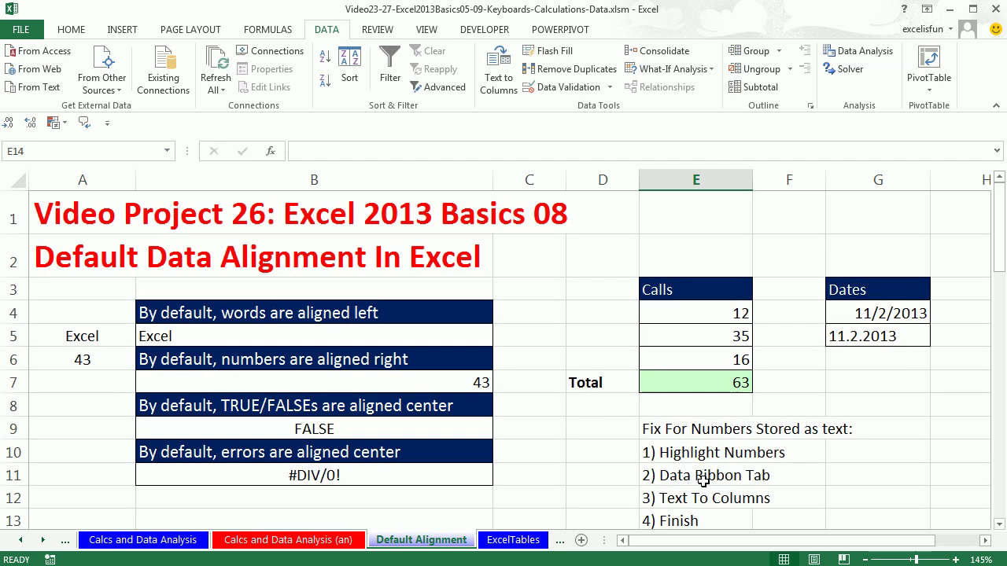
left_click(347, 335)
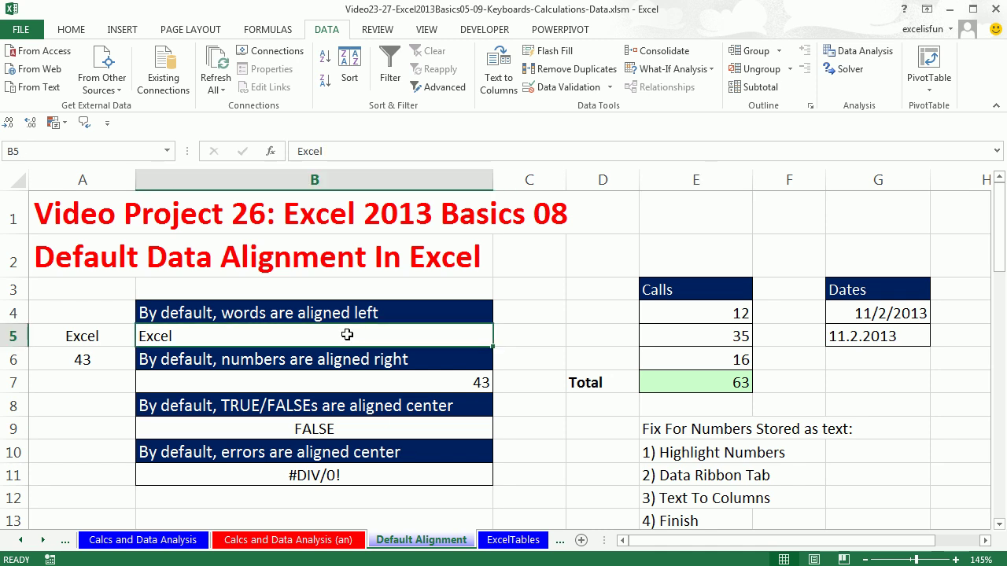
left_click(449, 382)
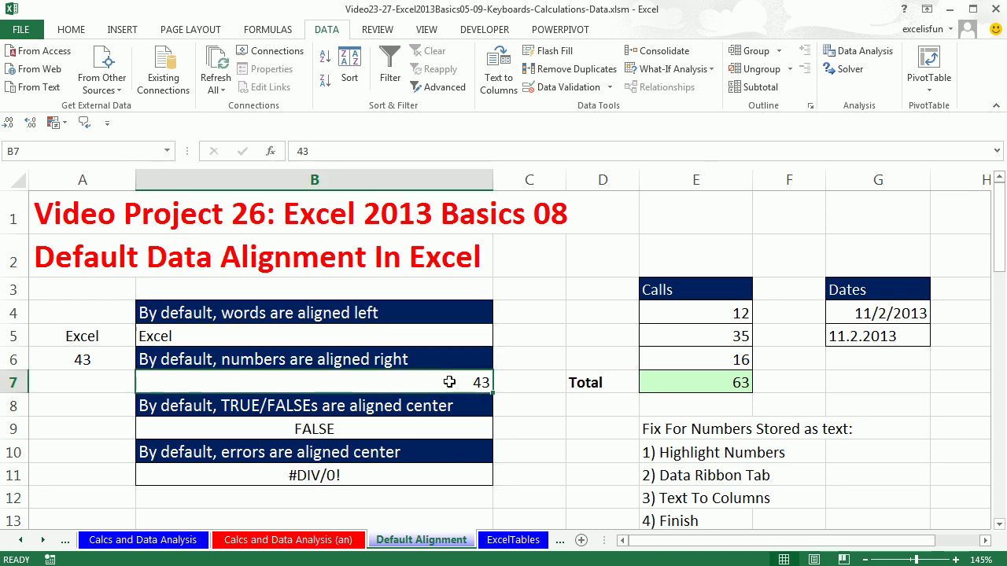